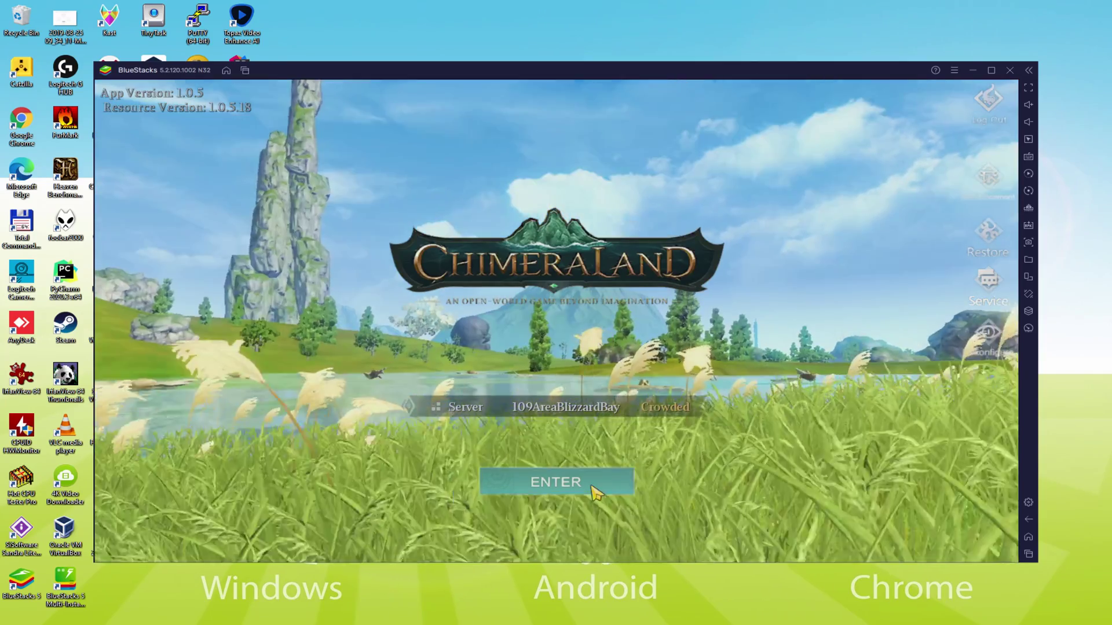
# Enter the Chimeraland server and preview the Buffoo, Tioar, Grosbear and Old Man characters on the tribe wheel.
pyautogui.click(595, 493)
pyautogui.click(543, 310)
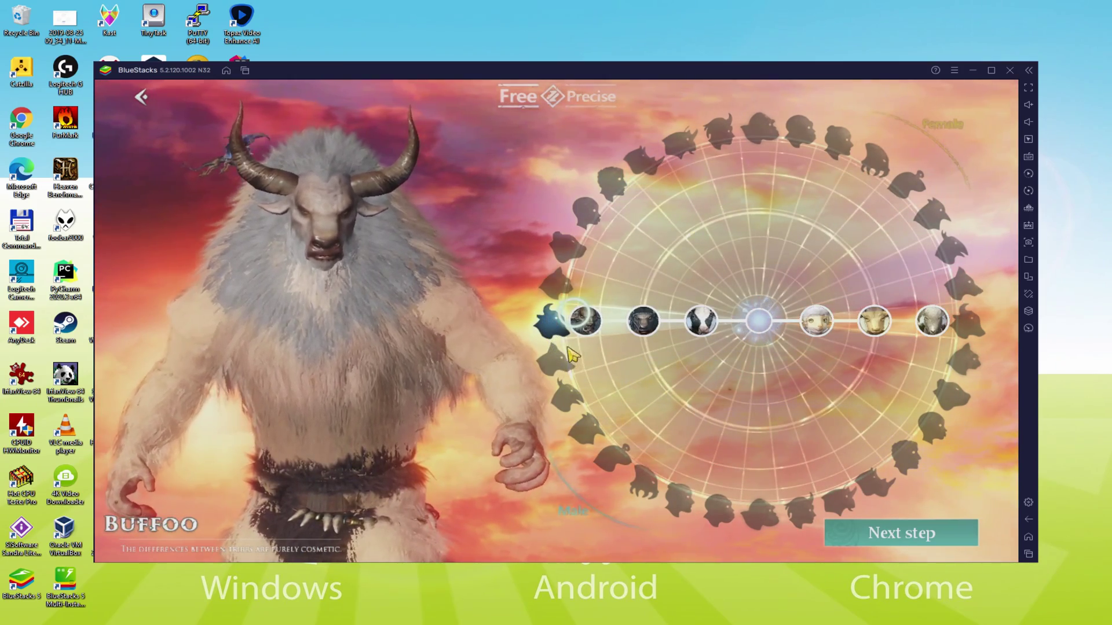
pyautogui.click(582, 286)
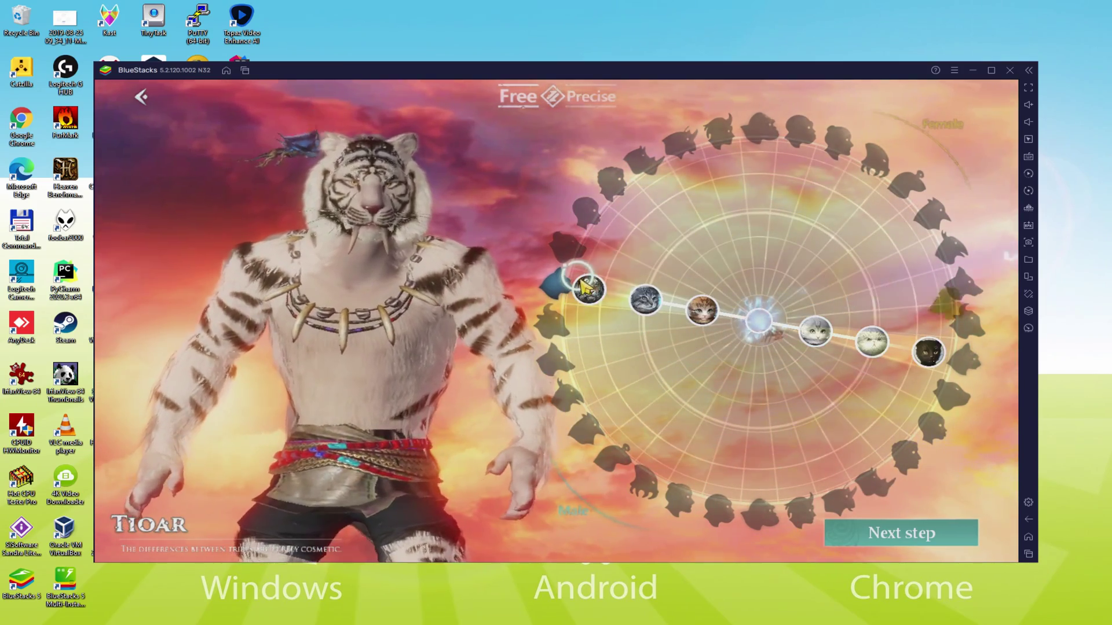
pyautogui.click(581, 255)
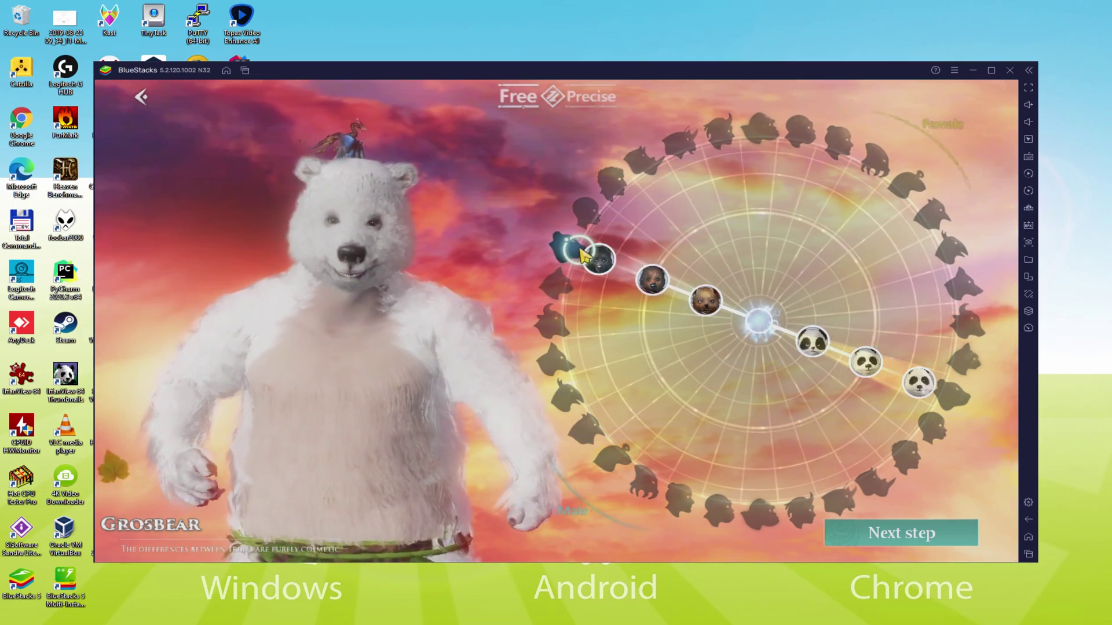
pyautogui.click(590, 216)
pyautogui.click(623, 191)
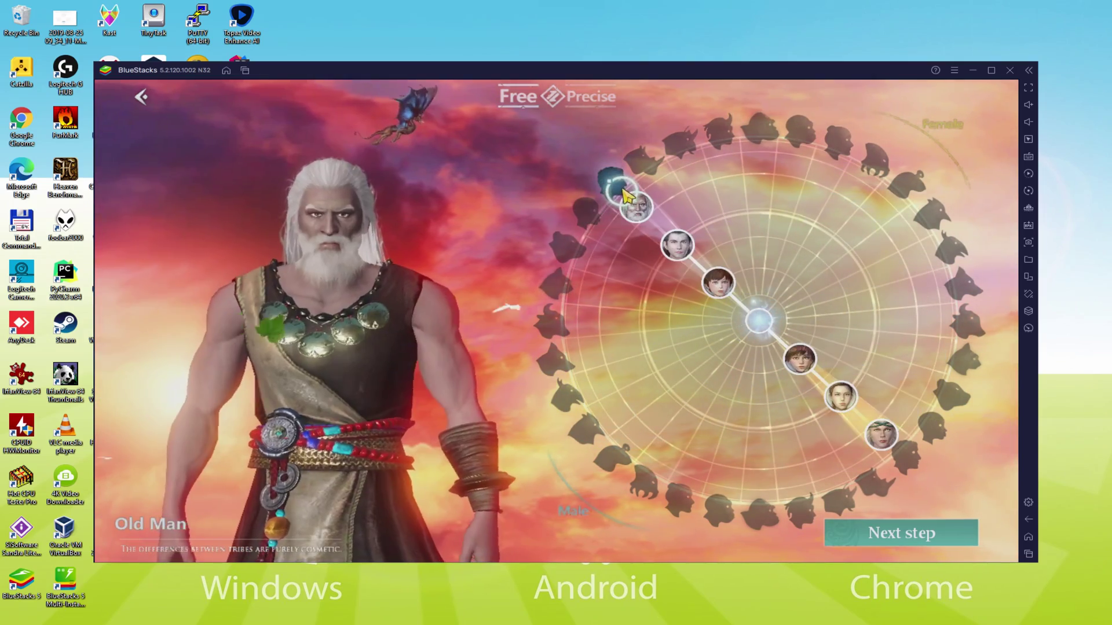
# Preview the Young Man and Rhica characters along with the variants between male and female on the tribe wheel.
pyautogui.click(720, 285)
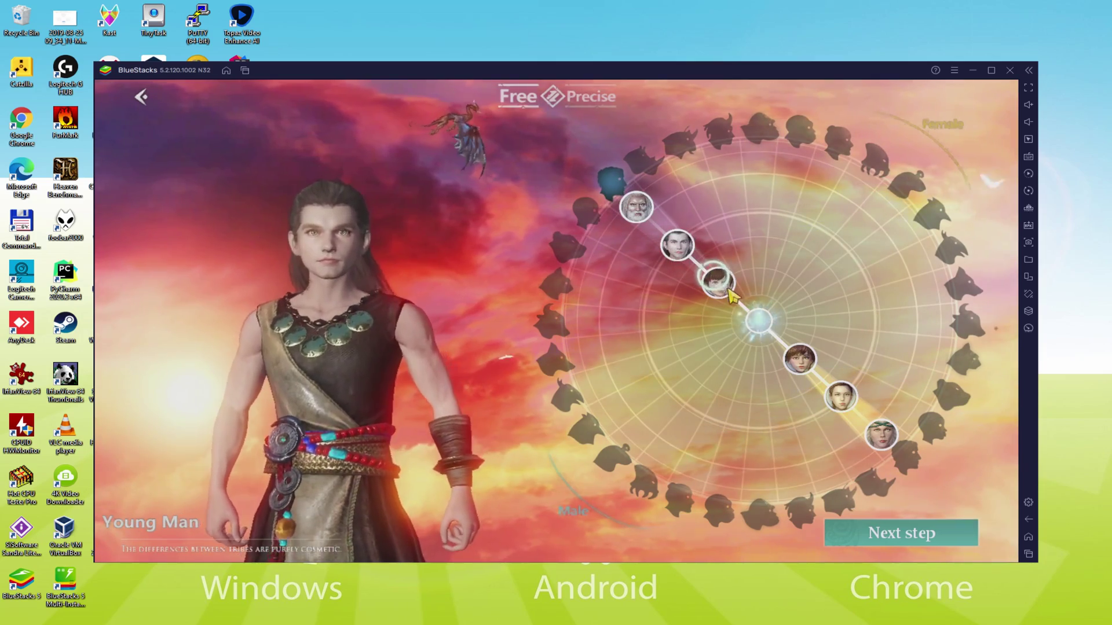
pyautogui.moveTo(731, 298); pyautogui.dragTo(906, 430)
pyautogui.click(665, 241)
pyautogui.click(649, 185)
pyautogui.click(645, 176)
pyautogui.click(777, 346)
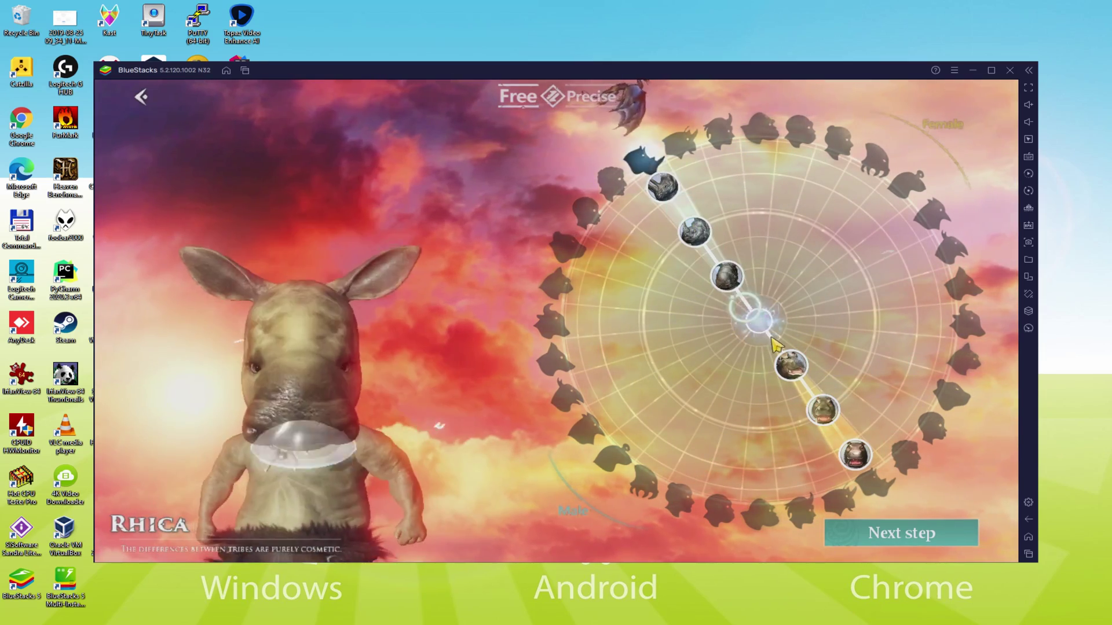
pyautogui.click(905, 454)
pyautogui.click(879, 432)
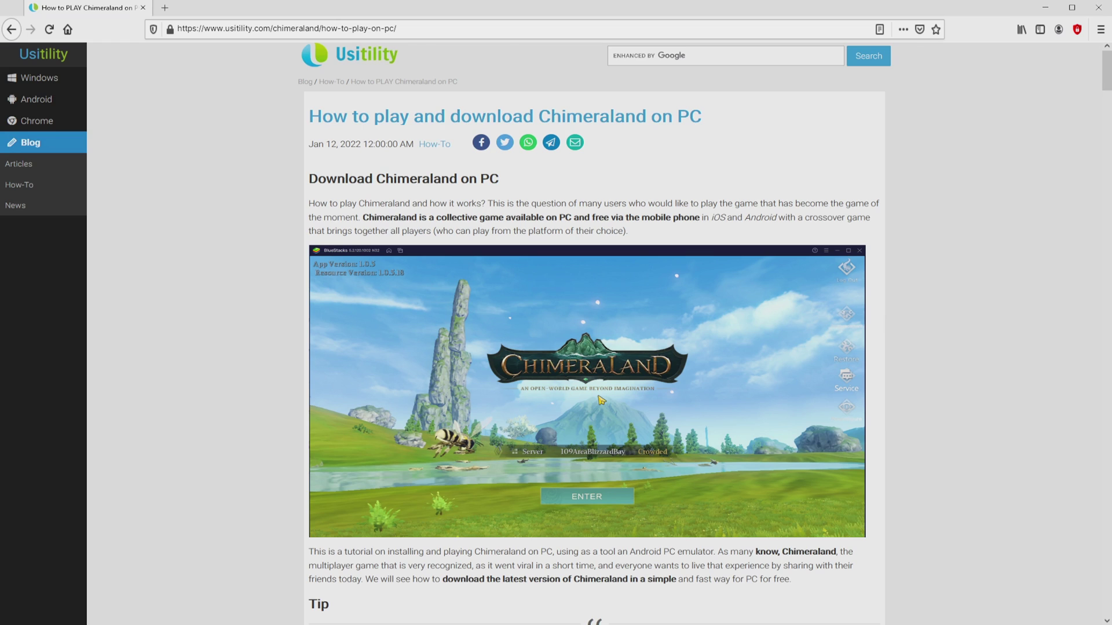
# Examine the Chimeraland how-to article and the game features on the BlueStacks Chimeraland page.
pyautogui.scroll(-4, 594, 334)
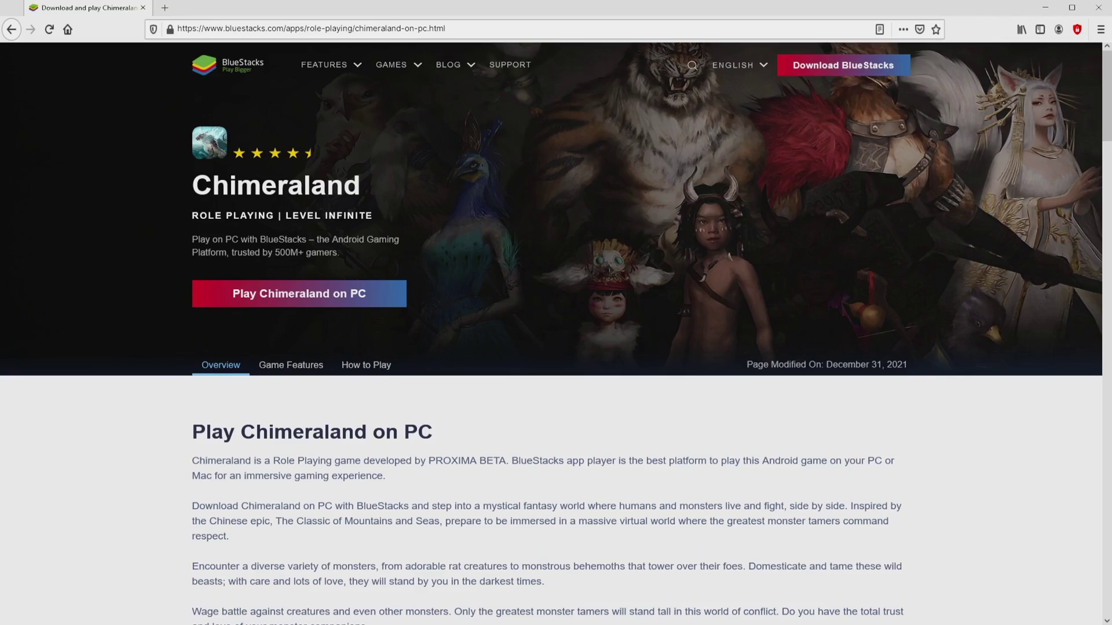
pyautogui.scroll(-20, 551, 333)
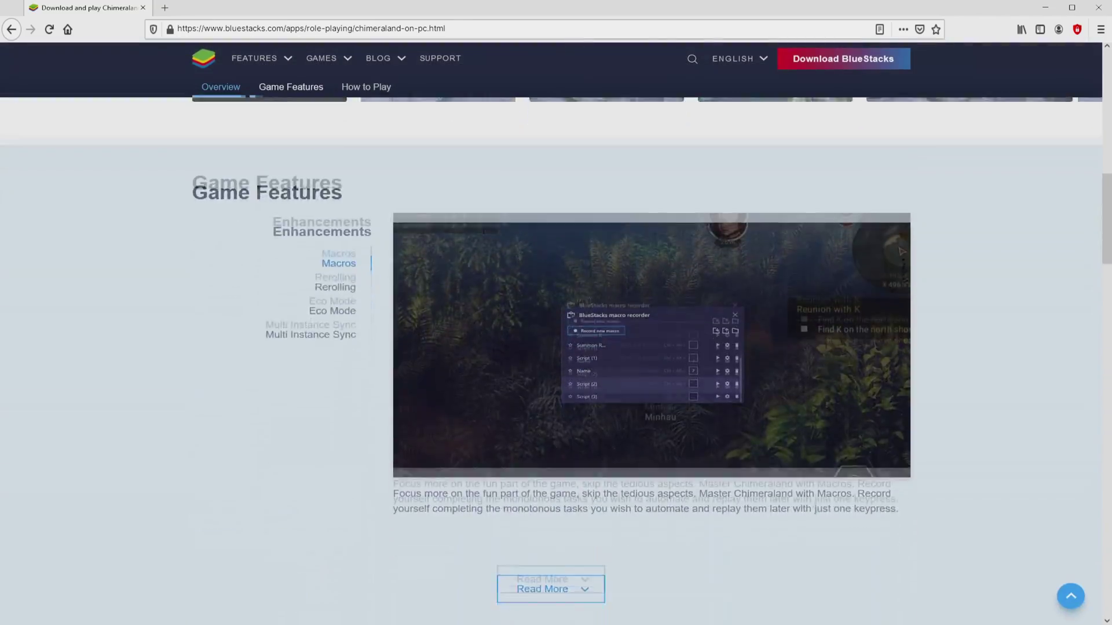
pyautogui.scroll(15, 551, 334)
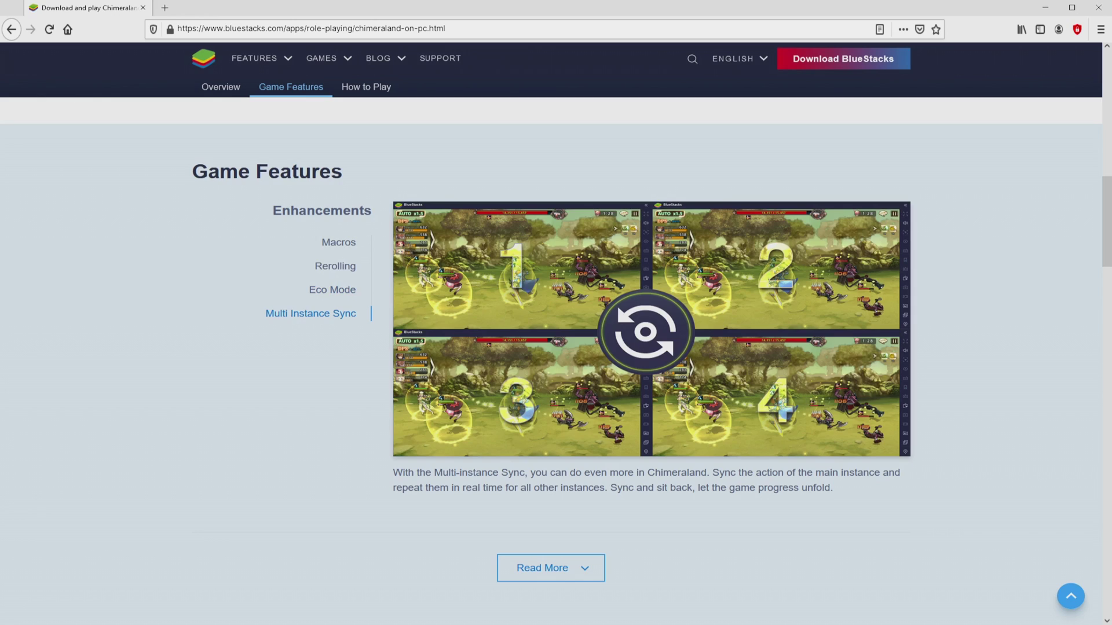
pyautogui.press('Home')
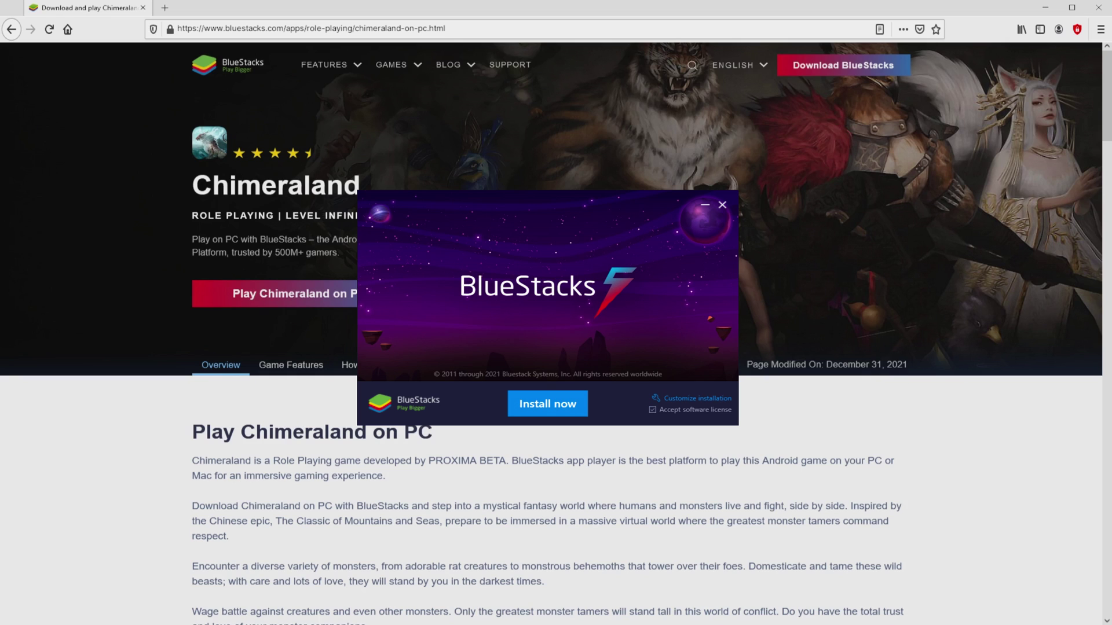
# Close the browser and start the BlueStacks installation with the default data path after checking the custom installation settings.
pyautogui.hotkey('alt', 'F4')
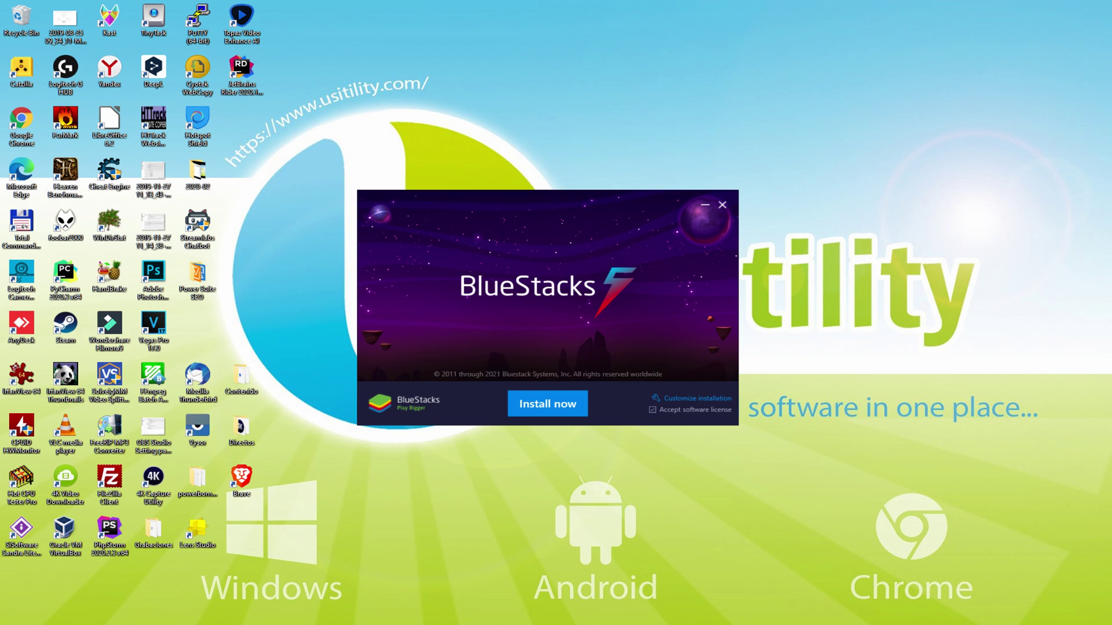
pyautogui.click(678, 398)
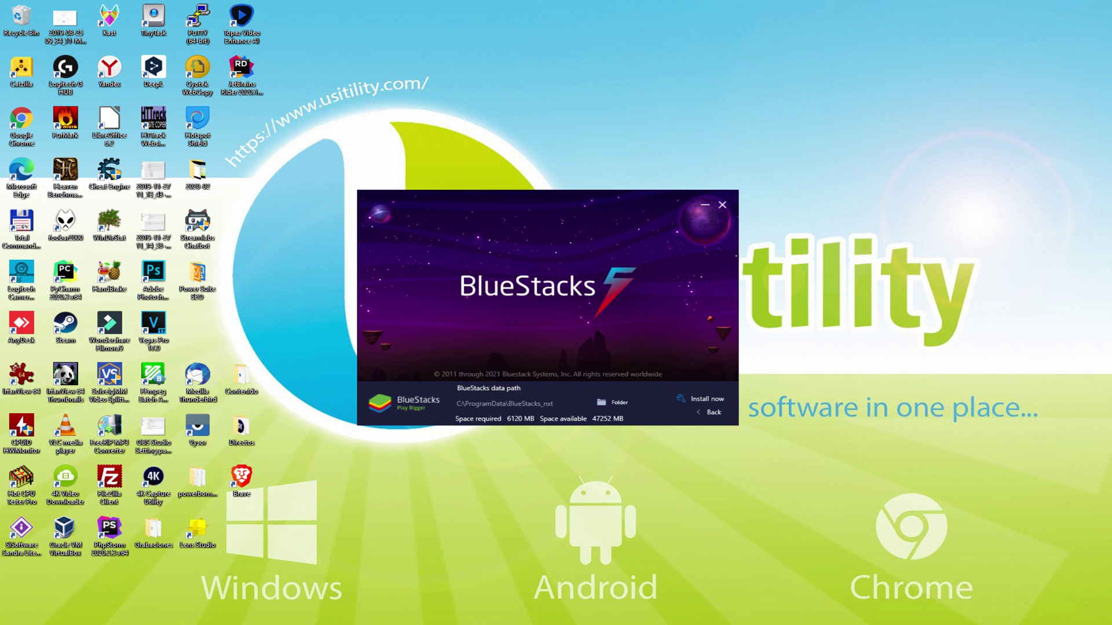
pyautogui.click(703, 412)
pyautogui.click(546, 400)
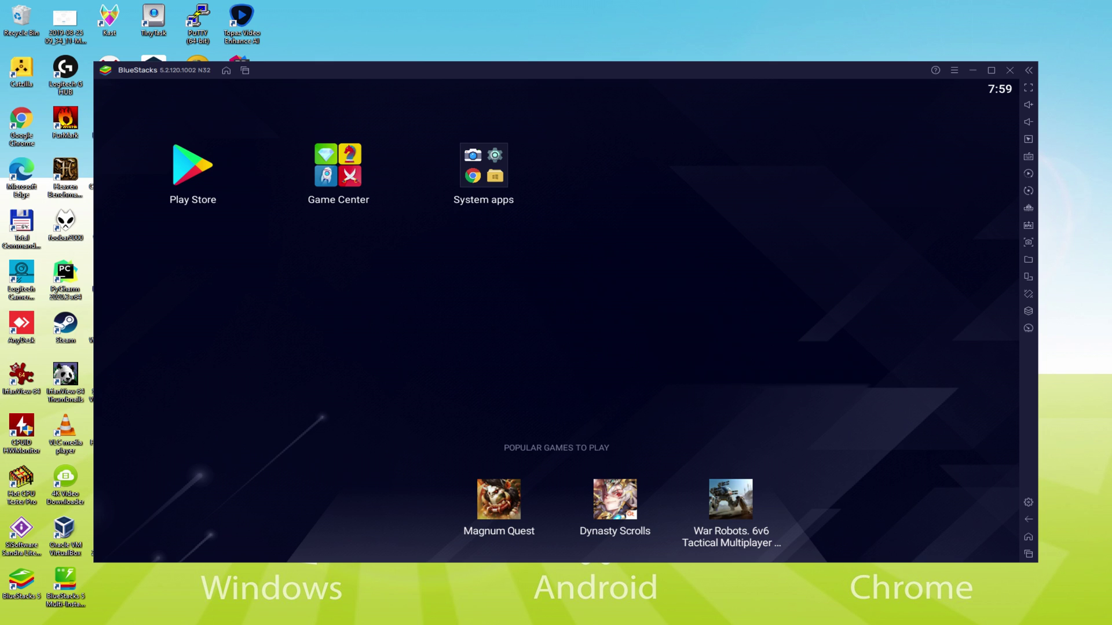
# Open the Play Store, agree to the Google terms and accept the Google services with Back up to Google Drive turned off.
pyautogui.click(194, 165)
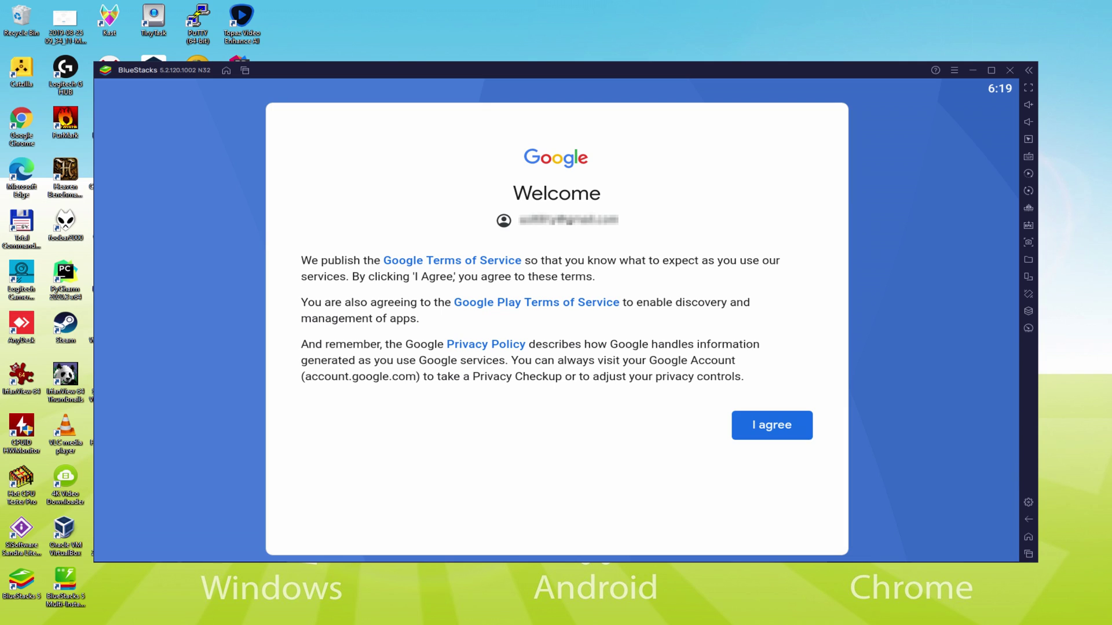
pyautogui.click(771, 427)
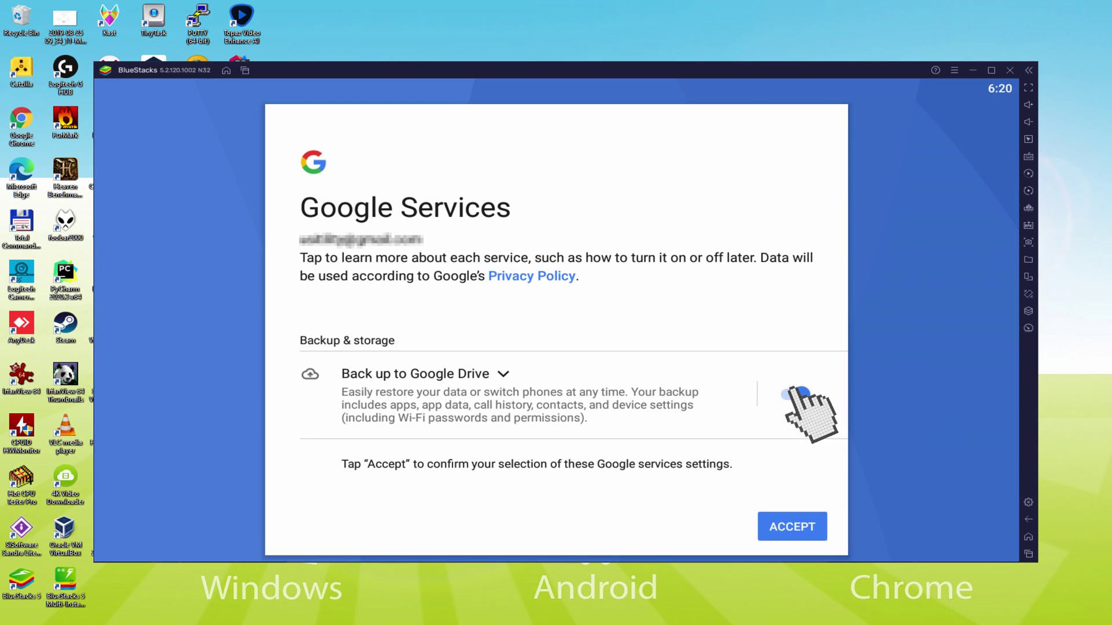
pyautogui.click(796, 394)
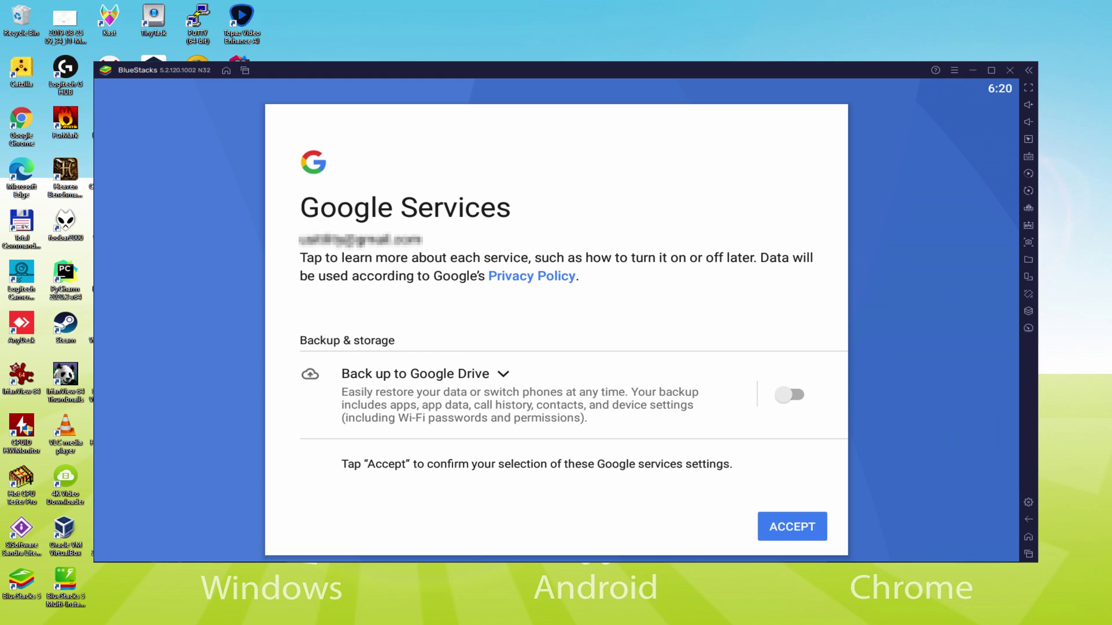
pyautogui.click(791, 527)
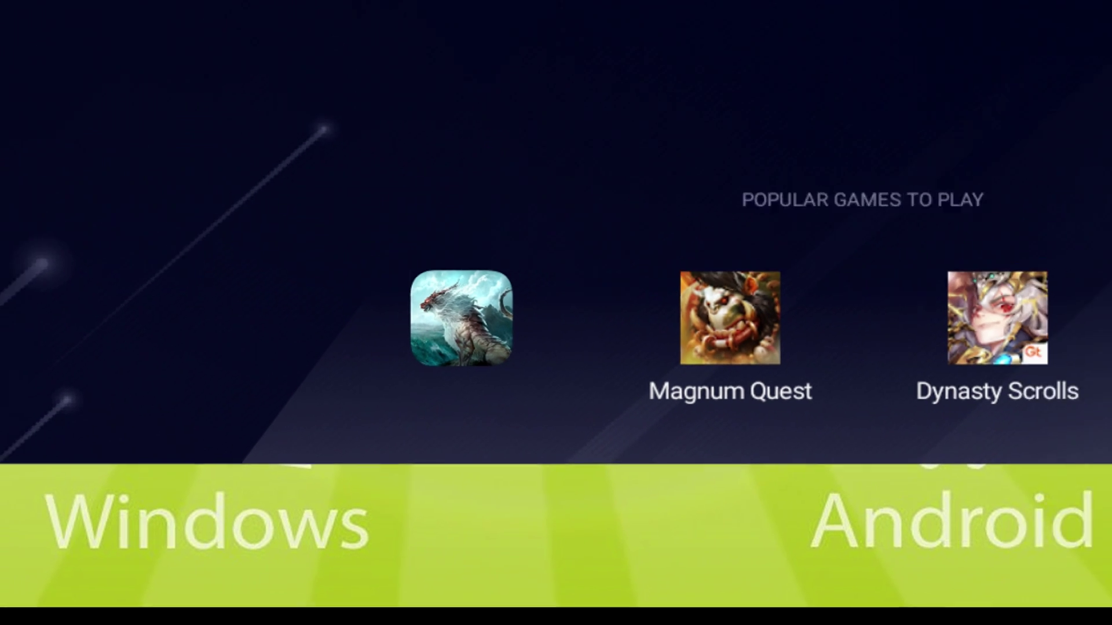
# Install Chimeraland from its Google Play page and launch it from the emulator's home screen.
pyautogui.click(383, 491)
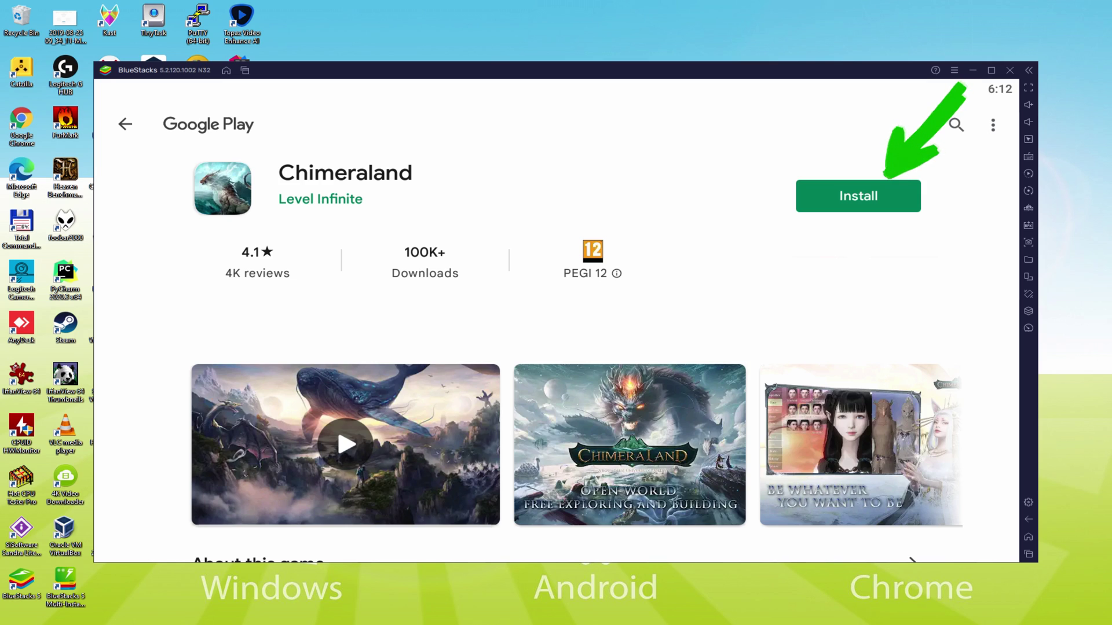
pyautogui.click(888, 189)
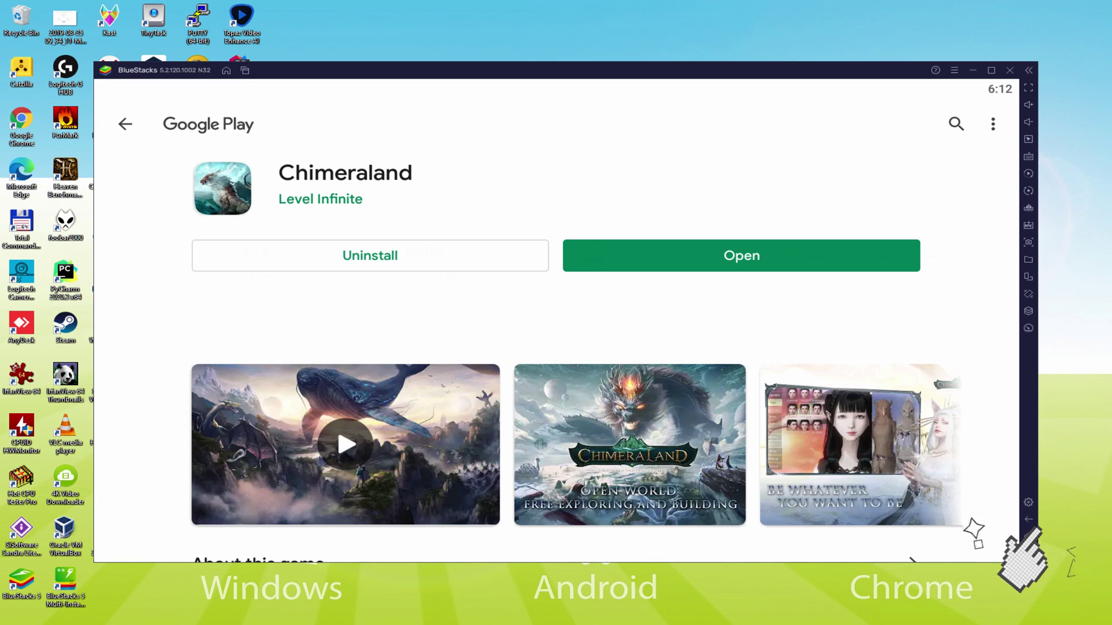
pyautogui.click(983, 475)
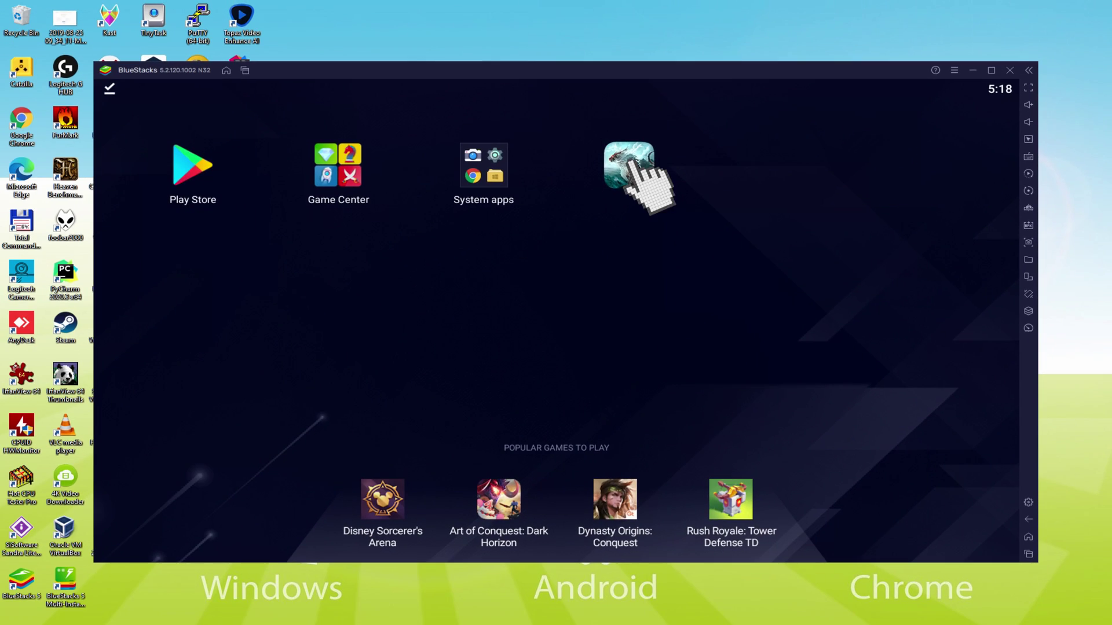
pyautogui.click(629, 165)
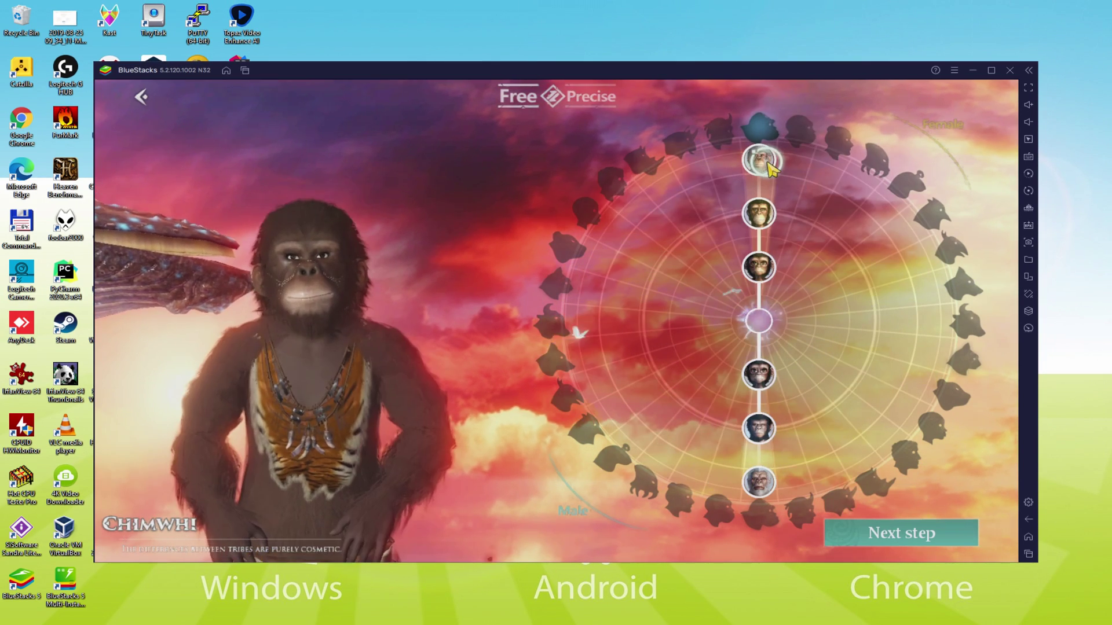
# Compare the ape variants from Chimwhi to Chimack and neighbouring tribes on the character wheel.
pyautogui.click(760, 332)
pyautogui.click(764, 492)
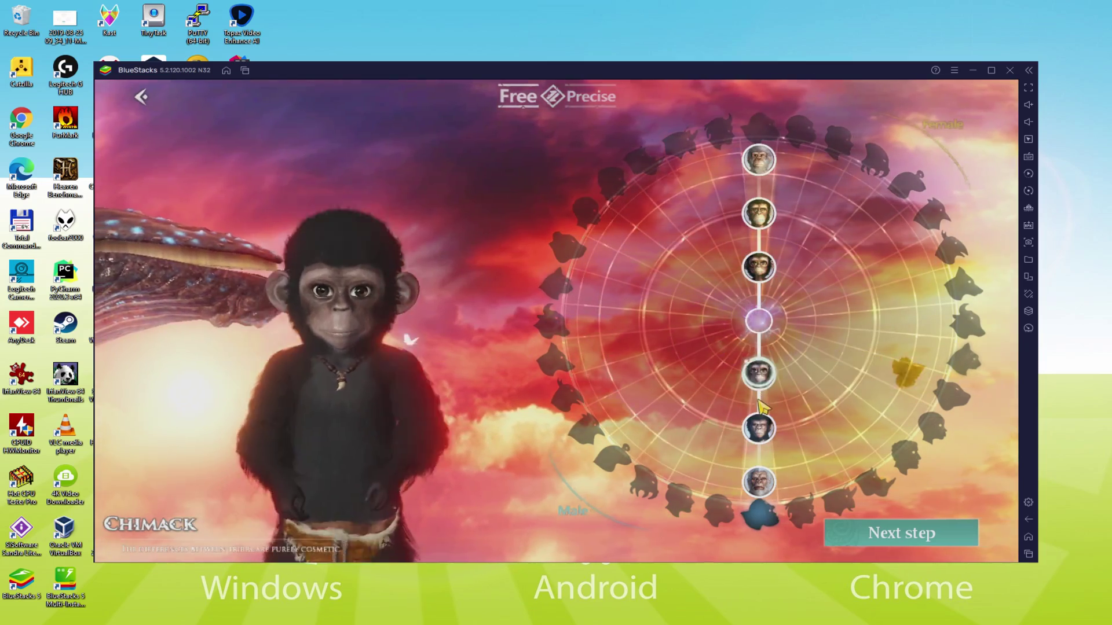
pyautogui.moveTo(767, 497)
pyautogui.mouseDown()
pyautogui.moveTo(788, 488)
pyautogui.moveTo(678, 499)
pyautogui.mouseUp()
pyautogui.click(759, 122)
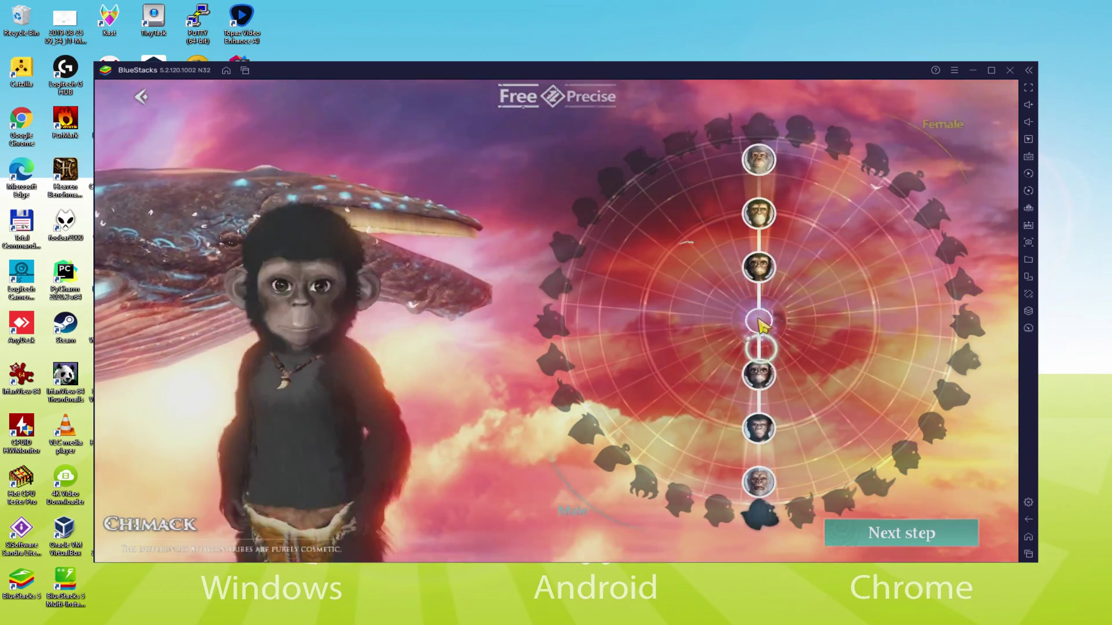
pyautogui.click(801, 131)
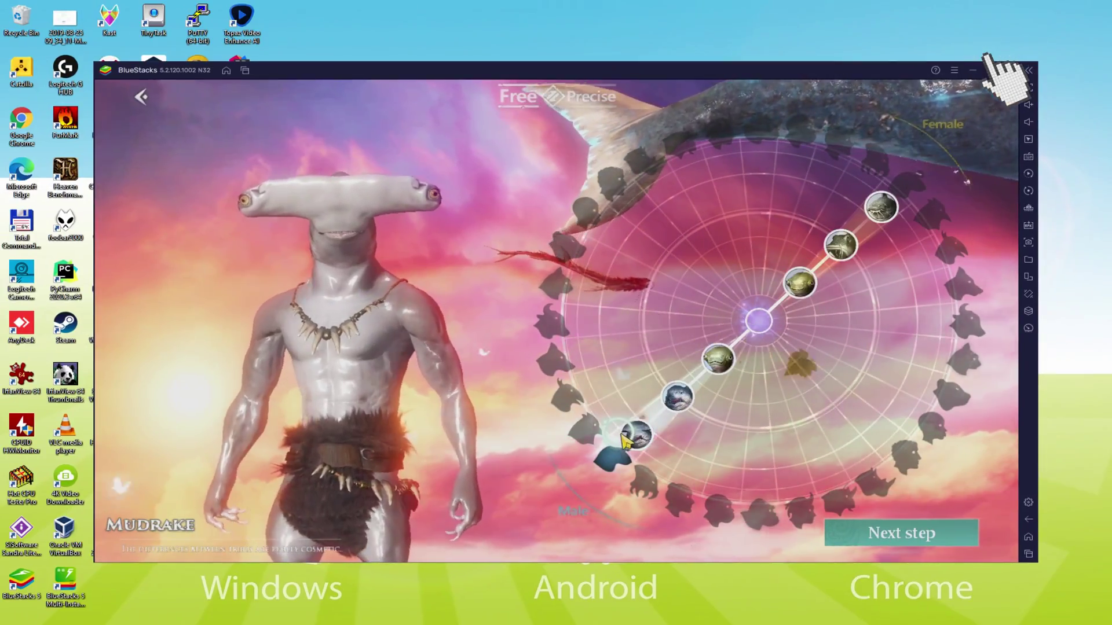
# Expand the emulator to full screen and choose the white tiger Tioar as the character to customize.
pyautogui.click(991, 70)
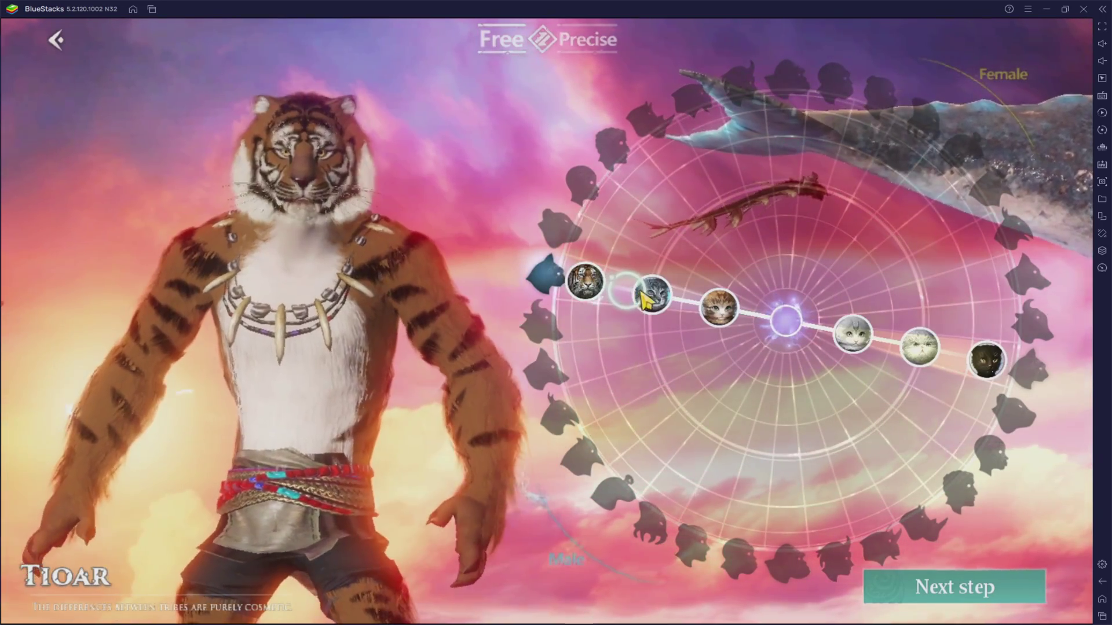
pyautogui.click(1066, 9)
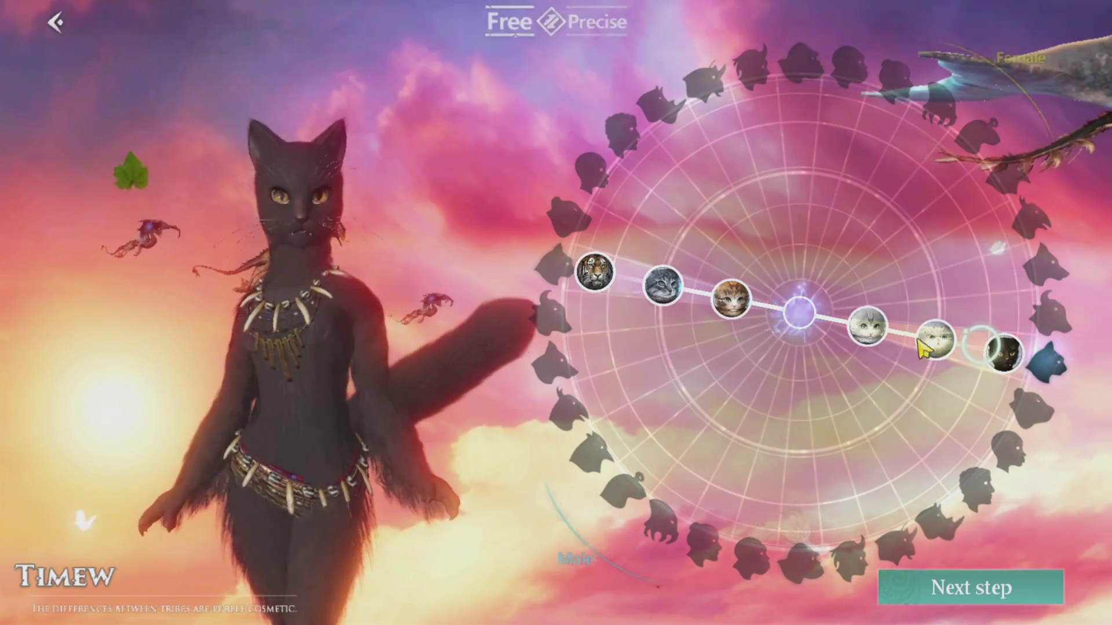
pyautogui.click(613, 281)
pyautogui.click(593, 287)
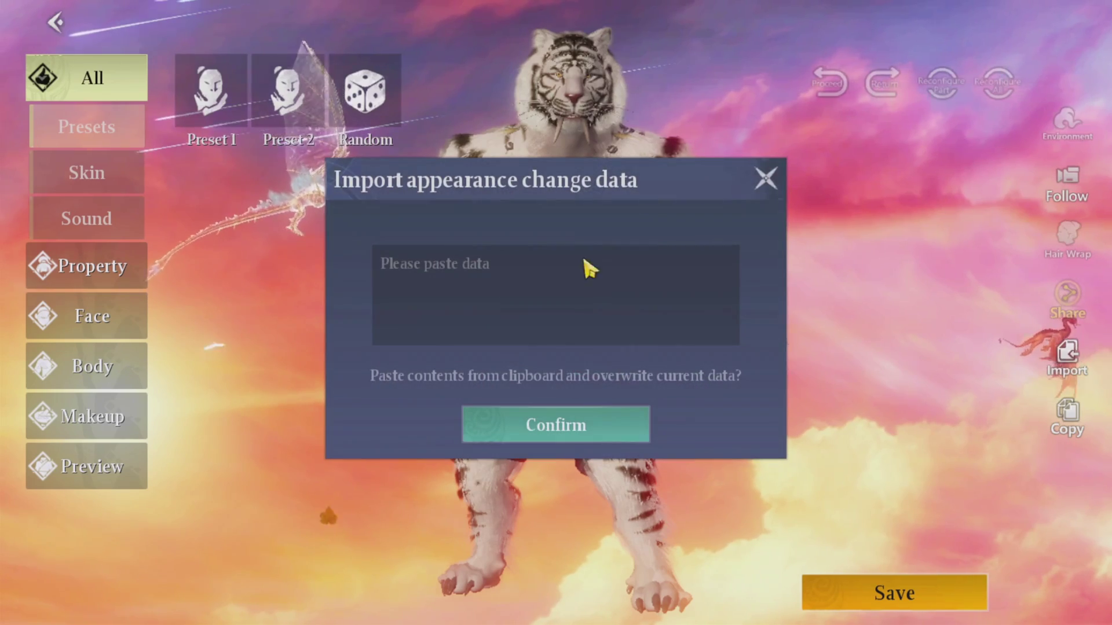
pyautogui.click(583, 255)
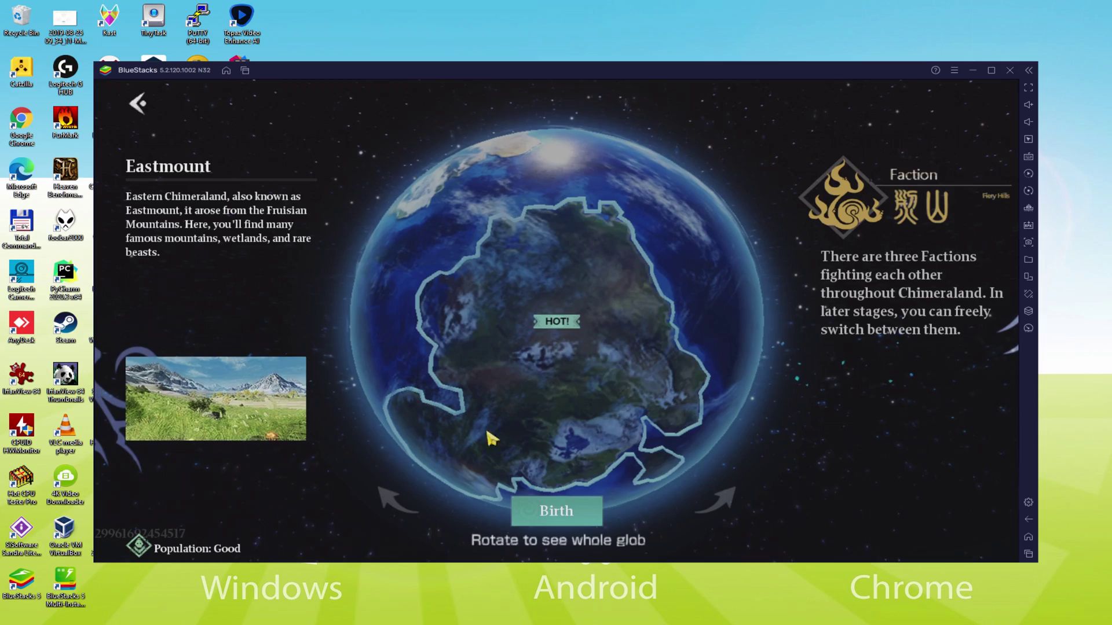
# Rotate the world globe and confirm the character's birth region.
pyautogui.moveTo(543, 376)
pyautogui.mouseDown()
pyautogui.moveTo(426, 365)
pyautogui.moveTo(551, 347)
pyautogui.moveTo(556, 311)
pyautogui.moveTo(515, 248)
pyautogui.moveTo(634, 327)
pyautogui.moveTo(520, 417)
pyautogui.moveTo(530, 334)
pyautogui.moveTo(578, 390)
pyautogui.moveTo(417, 350)
pyautogui.mouseUp()
pyautogui.click(619, 505)
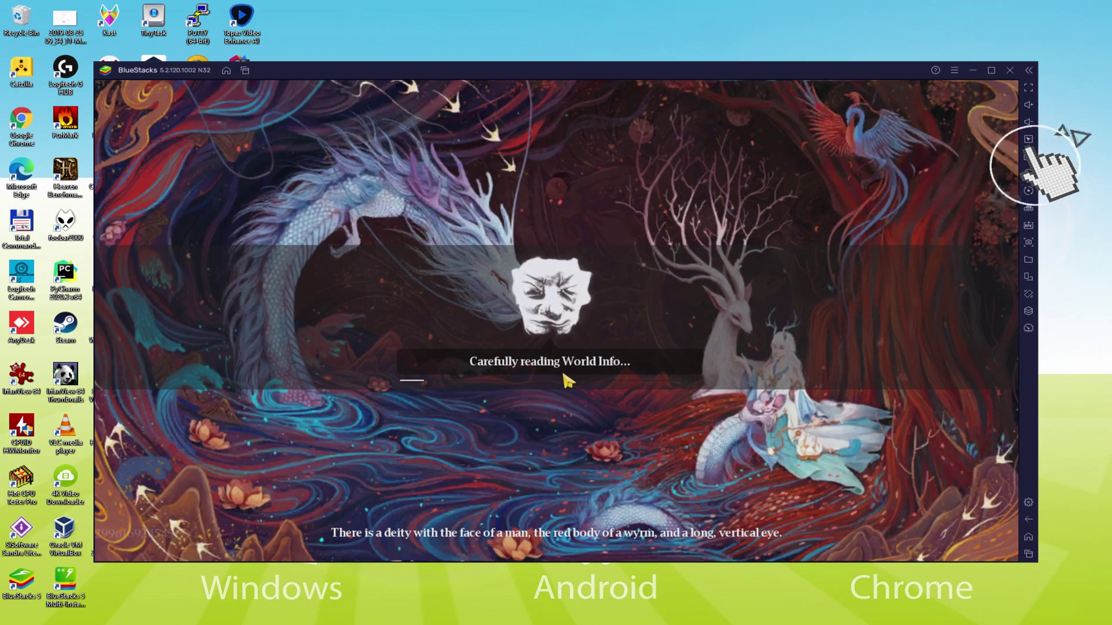
# View the available keyboard and mouse actions in the controls editor and leave it without changes.
pyautogui.hotkey('ctrl', 'shift', 'a')
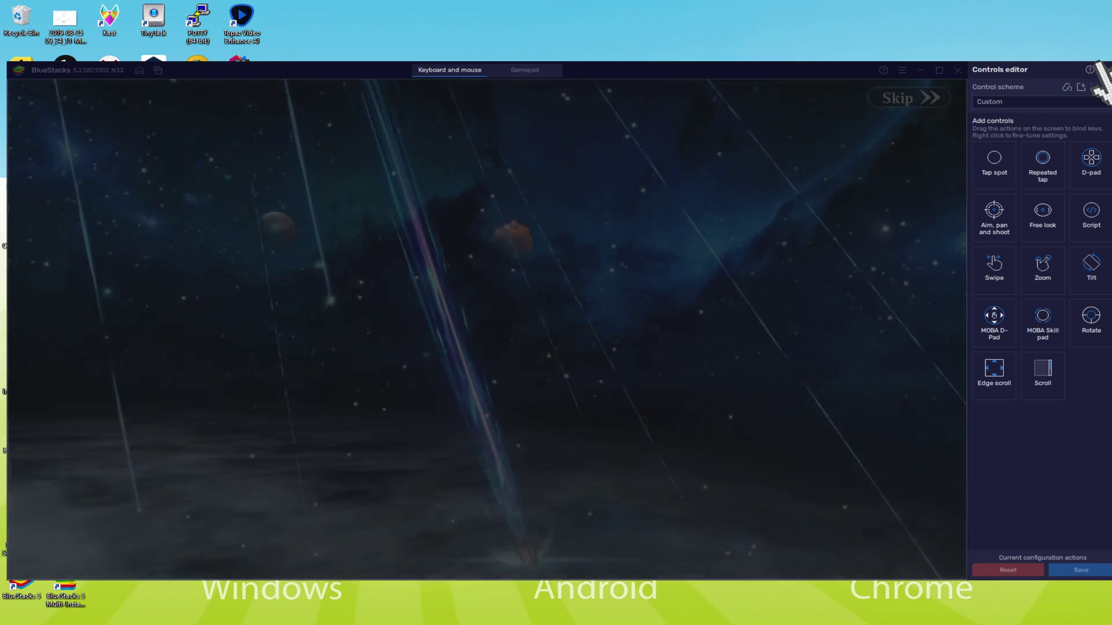
pyautogui.click(1103, 69)
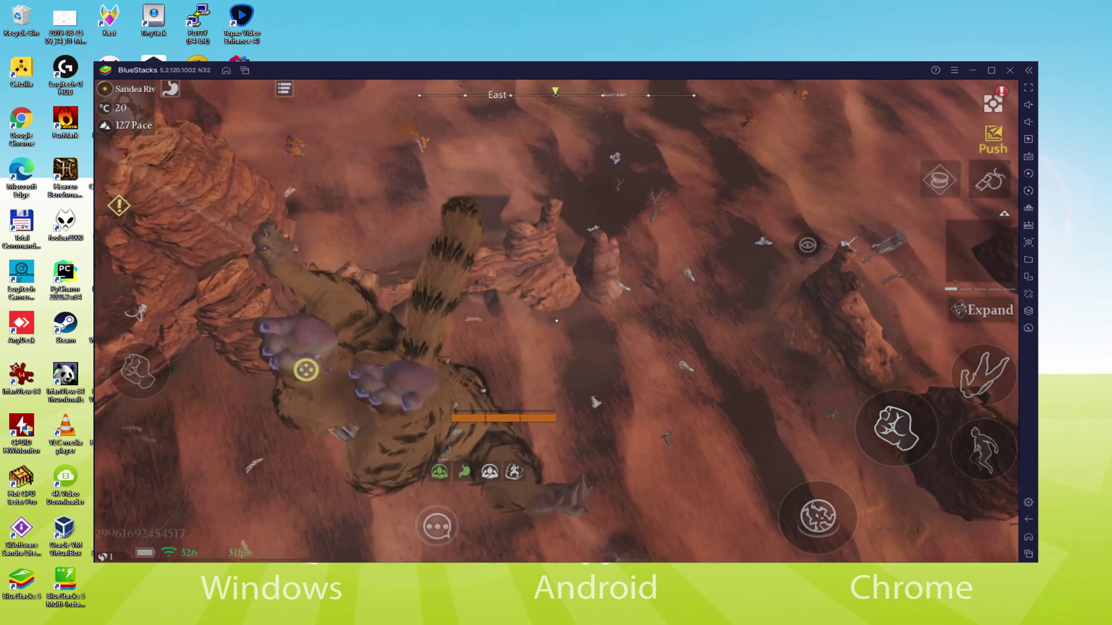
# Move the tiger character forward as it glides down over the red desert.
pyautogui.press('w')
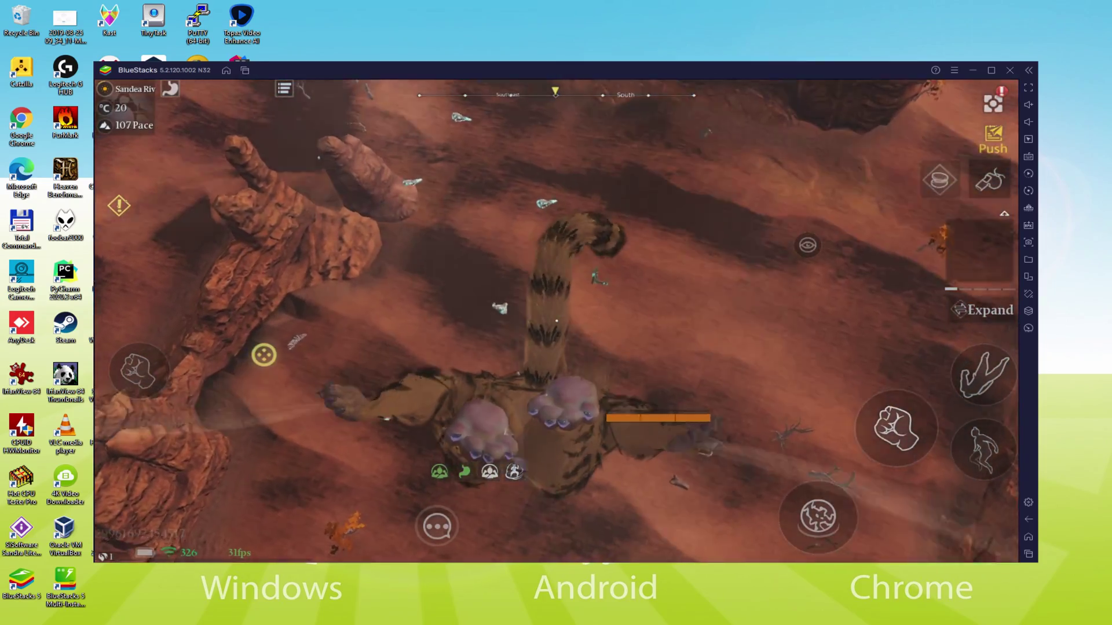
pyautogui.press('w')
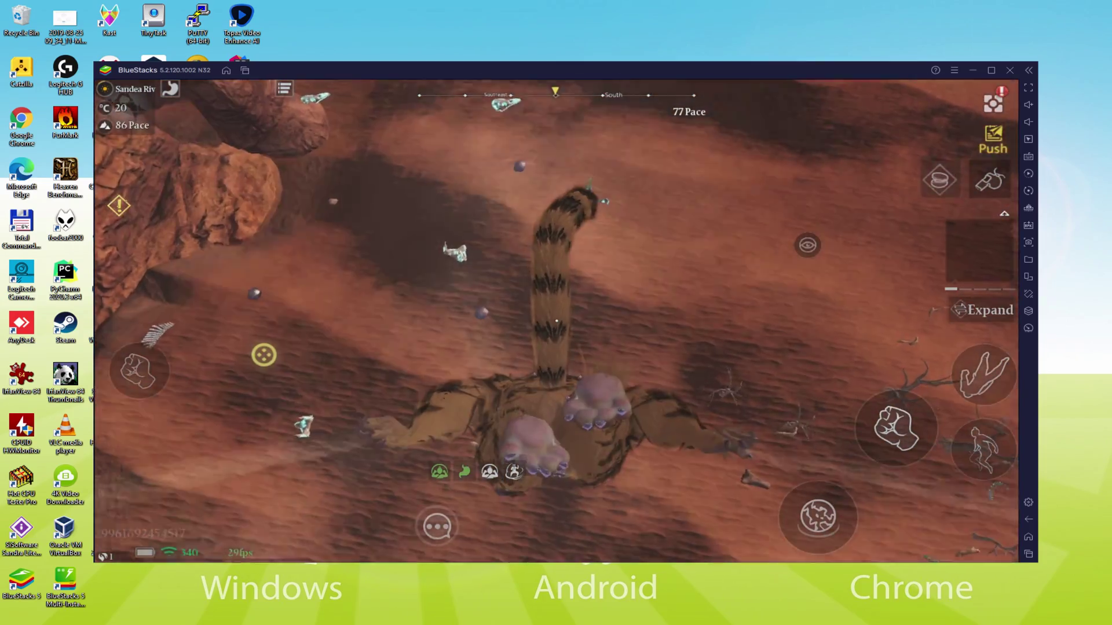
pyautogui.press('w')
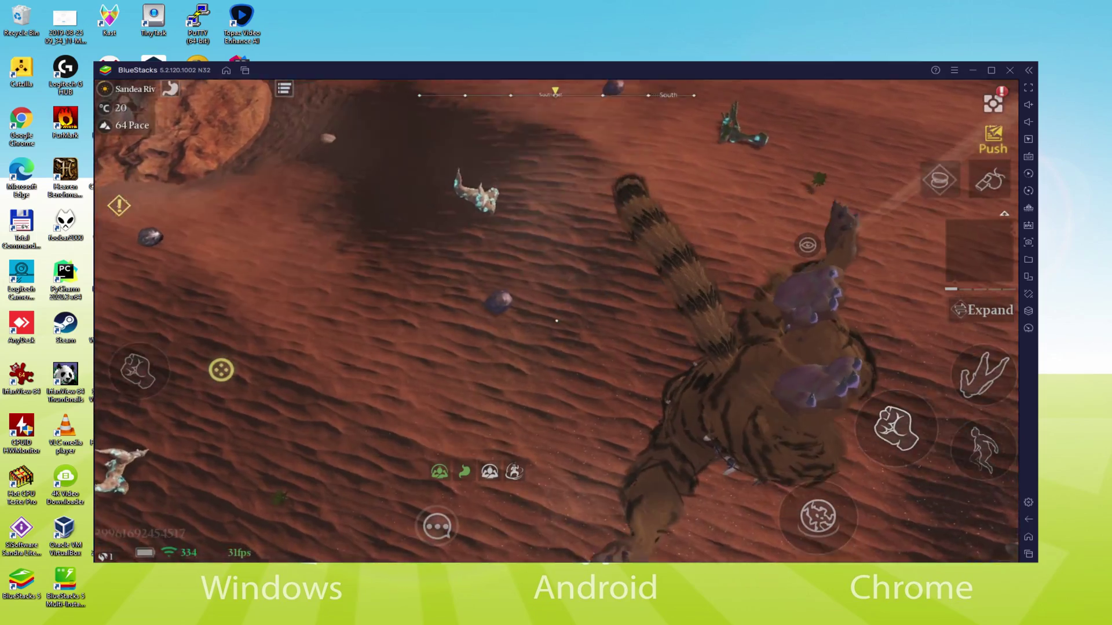
# Open the Chimeraland Notes and continue the conversation with Bella to accept her main quest.
pyautogui.press('w')
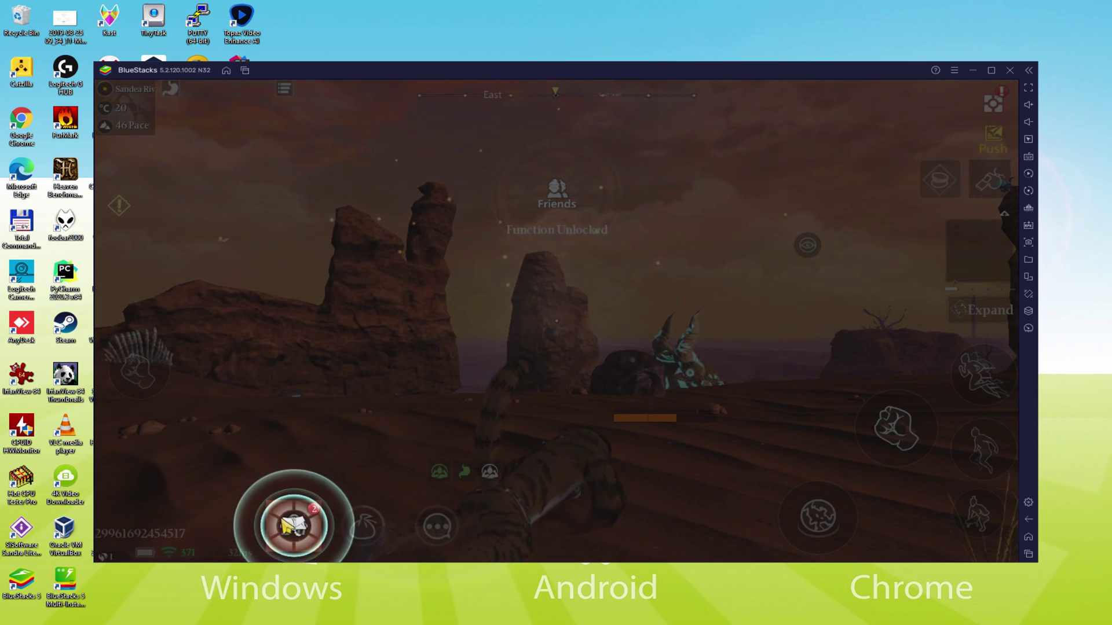
pyautogui.click(287, 527)
pyautogui.click(365, 359)
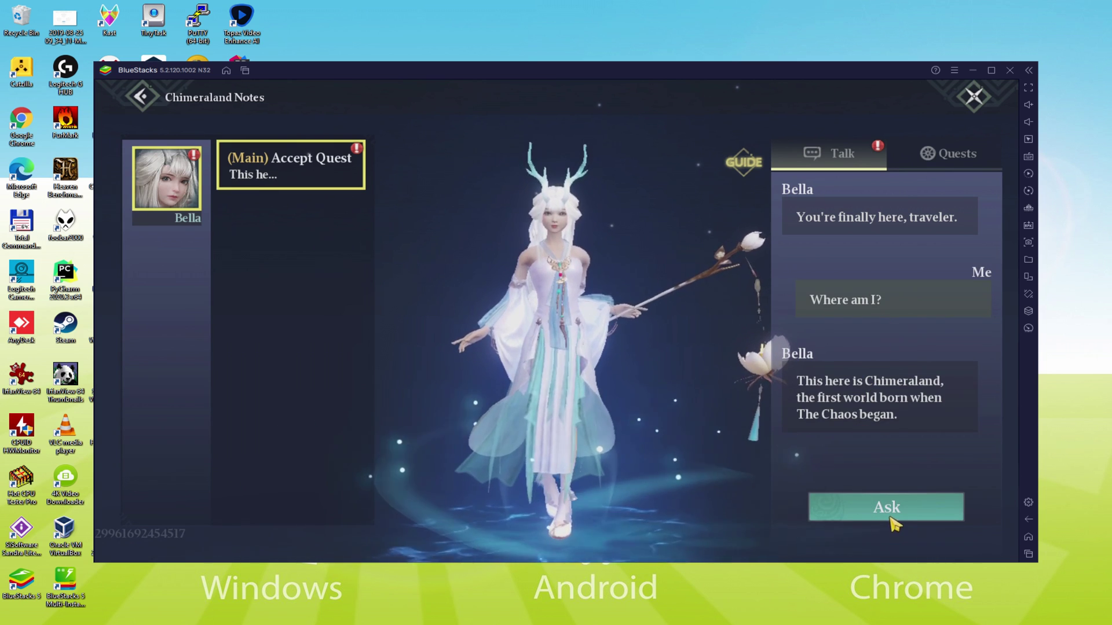
pyautogui.click(895, 509)
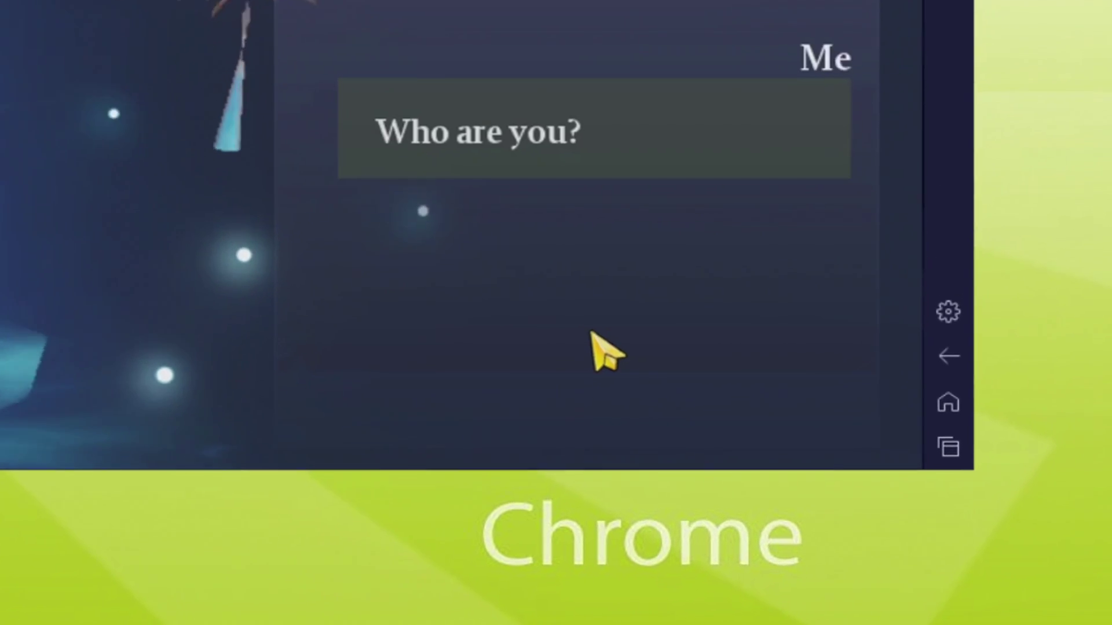
pyautogui.click(537, 211)
pyautogui.click(547, 271)
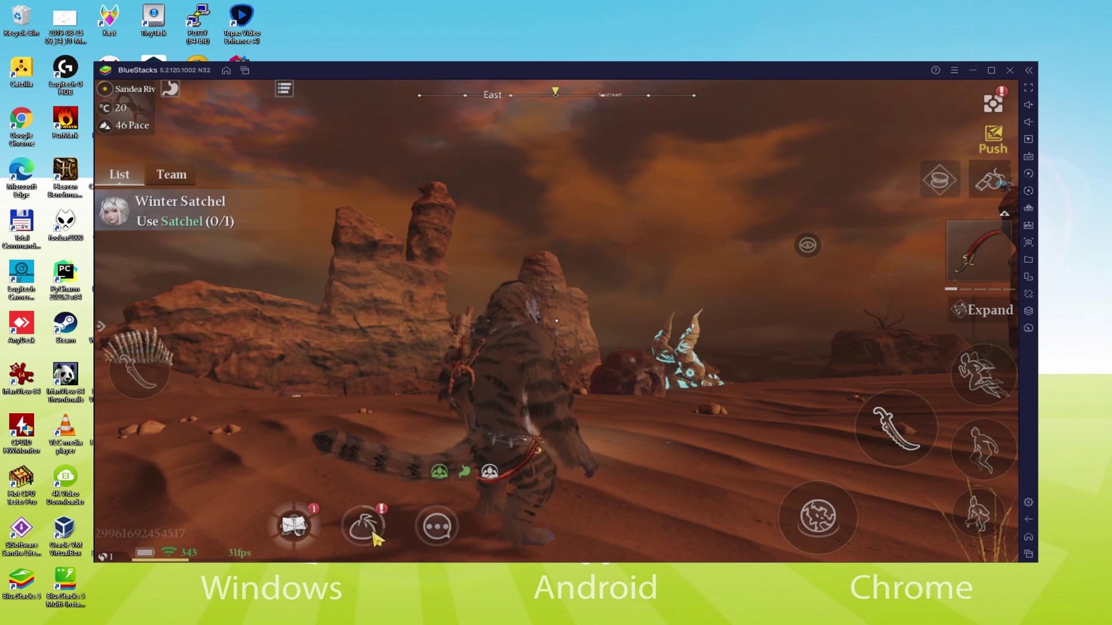
# Use the satchel from the backpack for the Winter Satchel quest and resume running across the desert.
pyautogui.click(363, 530)
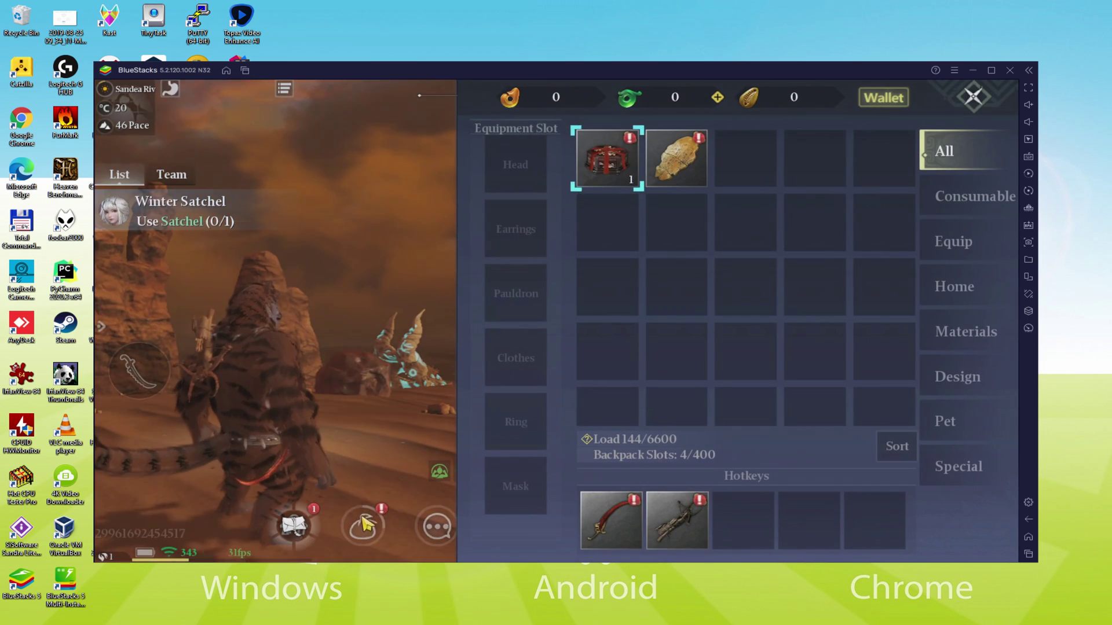
pyautogui.click(611, 157)
pyautogui.click(263, 471)
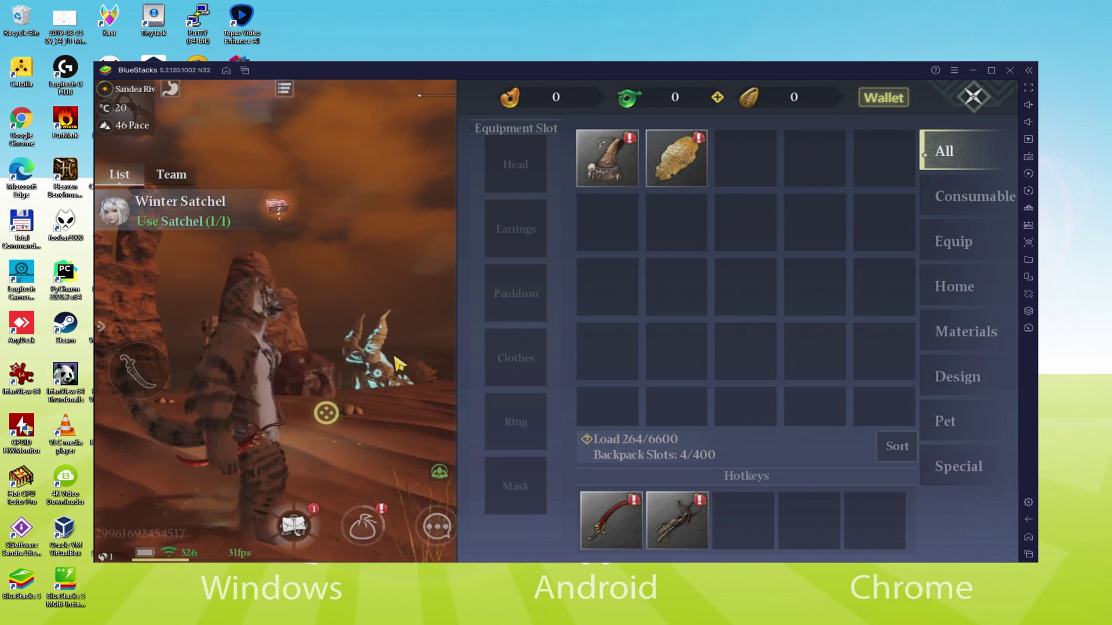
pyautogui.click(973, 100)
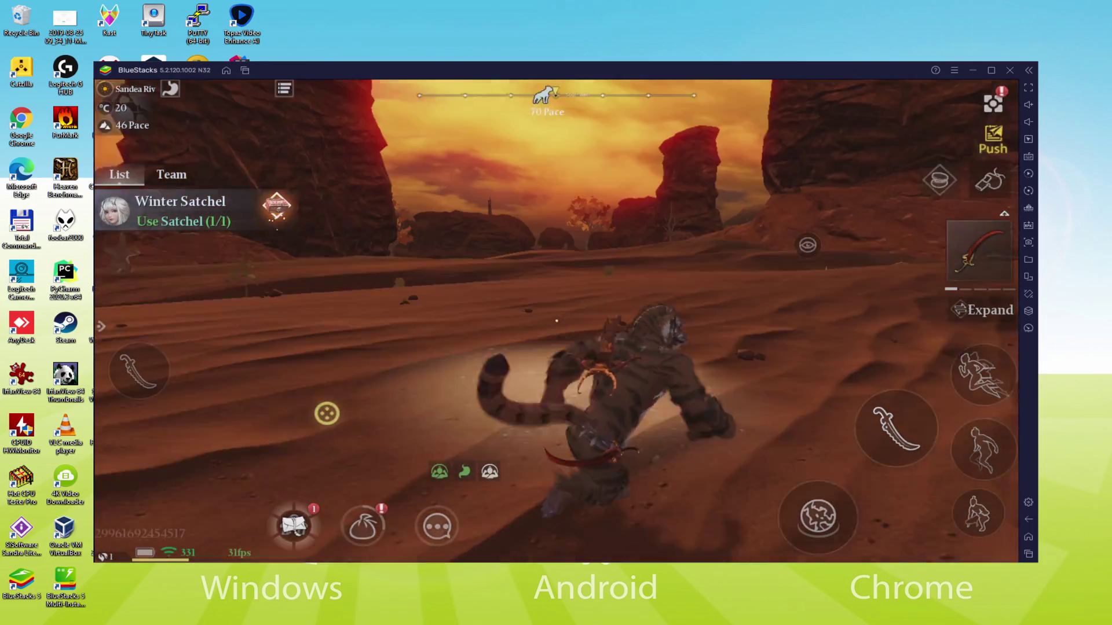
pyautogui.press('shift')
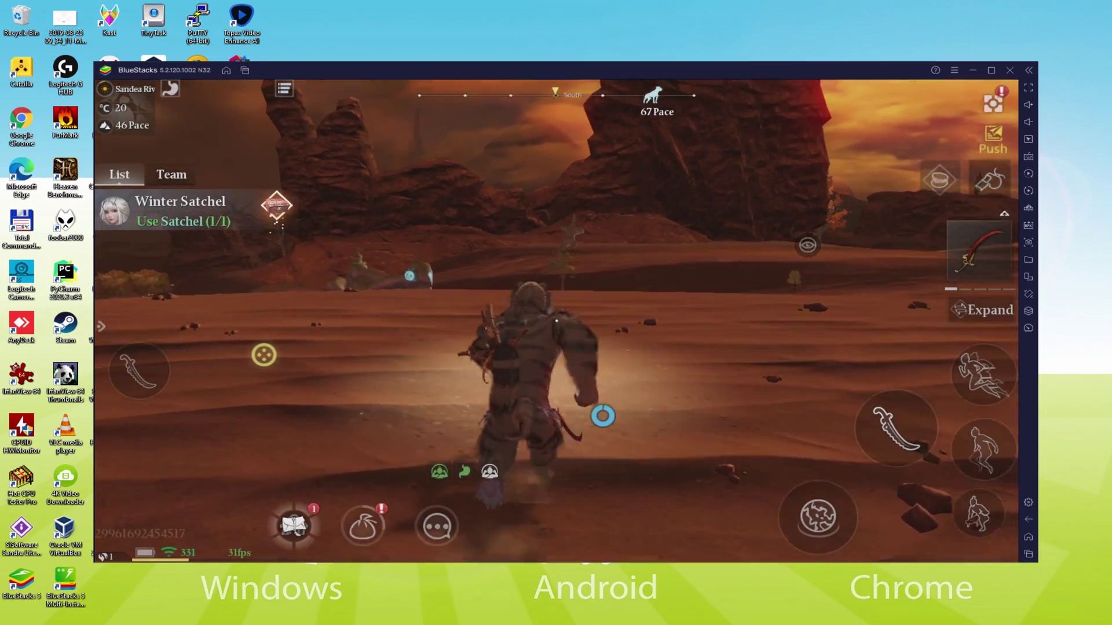